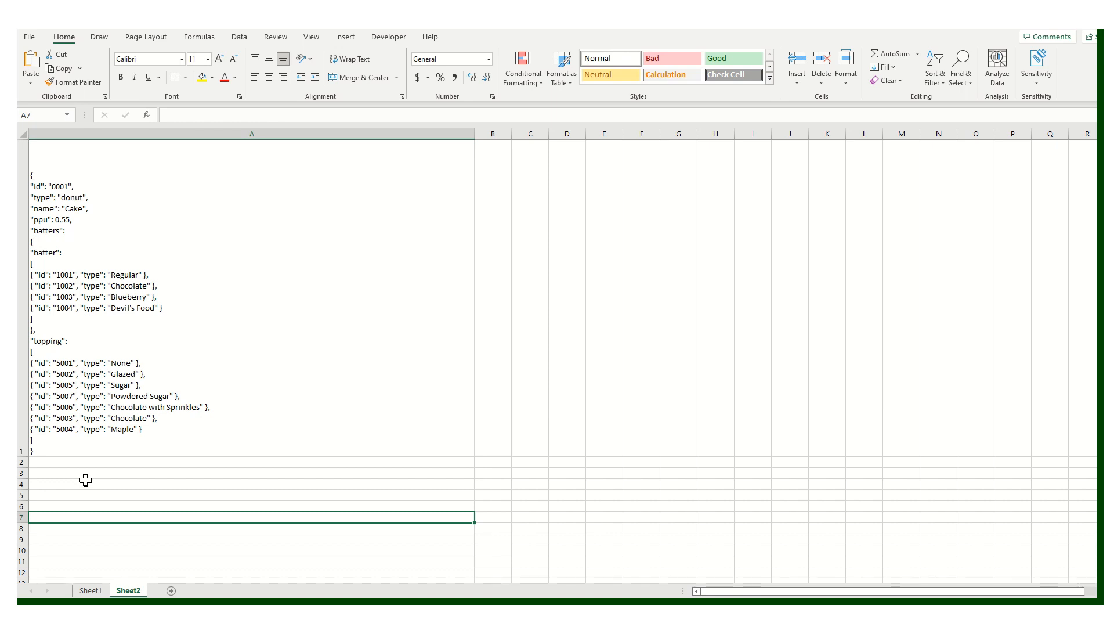
- Review the sample donut JSON text on Sheet2 and return to the blank Sheet1
click(90, 590)
click(148, 393)
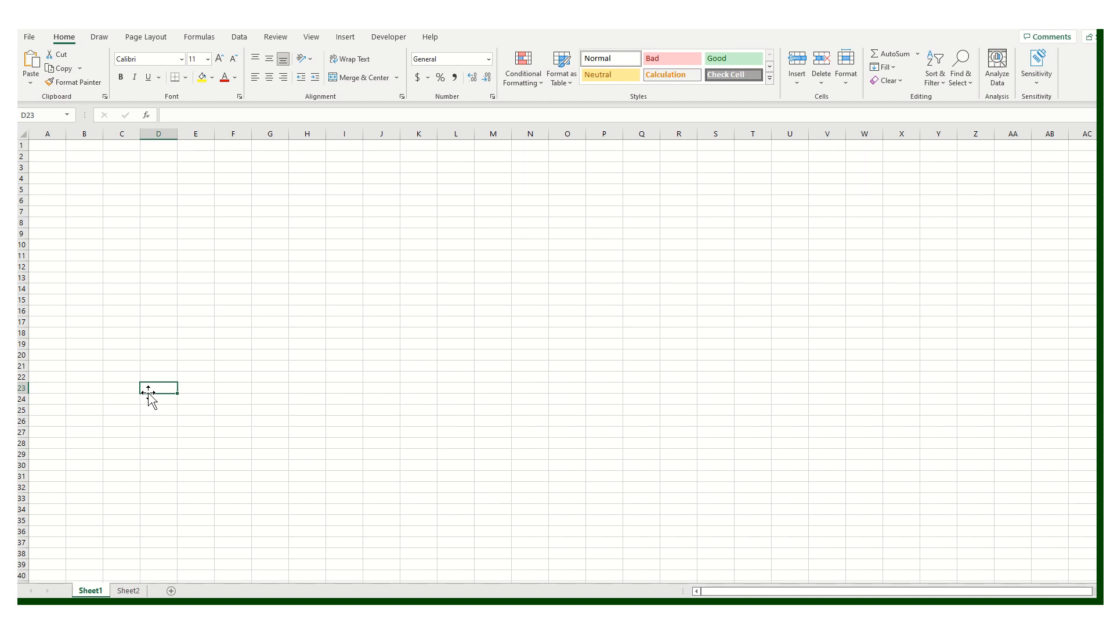
click(134, 591)
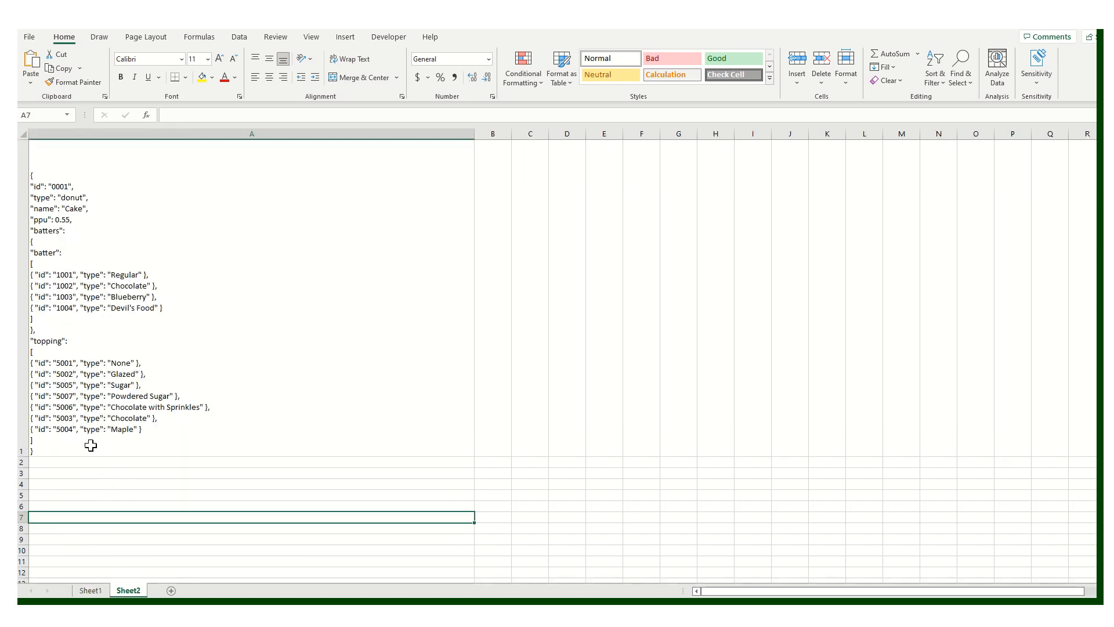
click(89, 592)
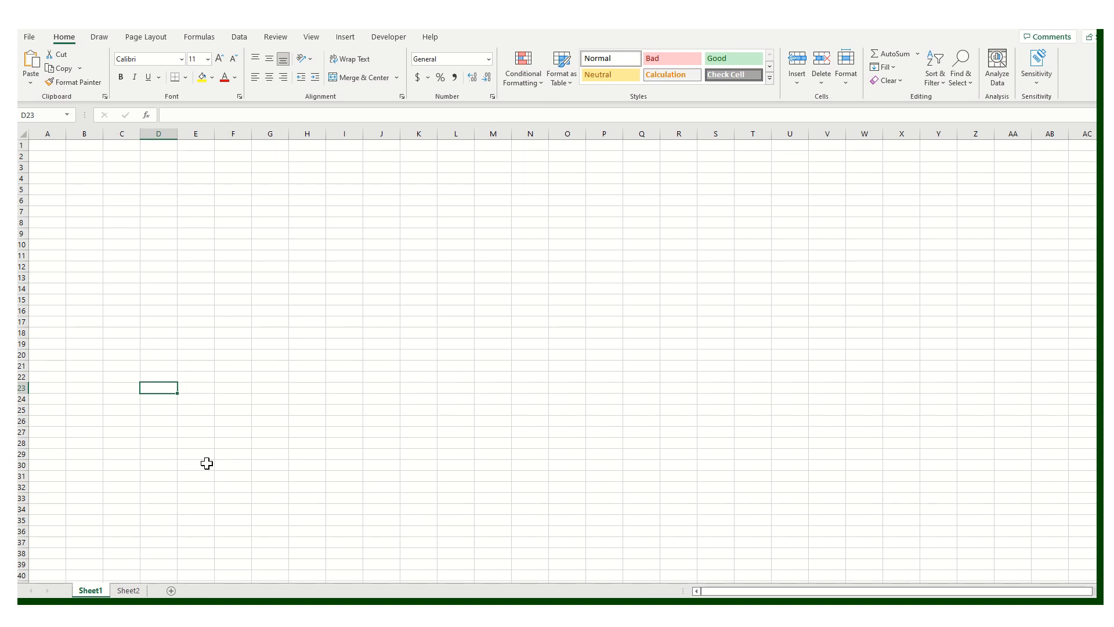
- Import the JSON file Example.json from the Downloads folder as a new query
click(241, 38)
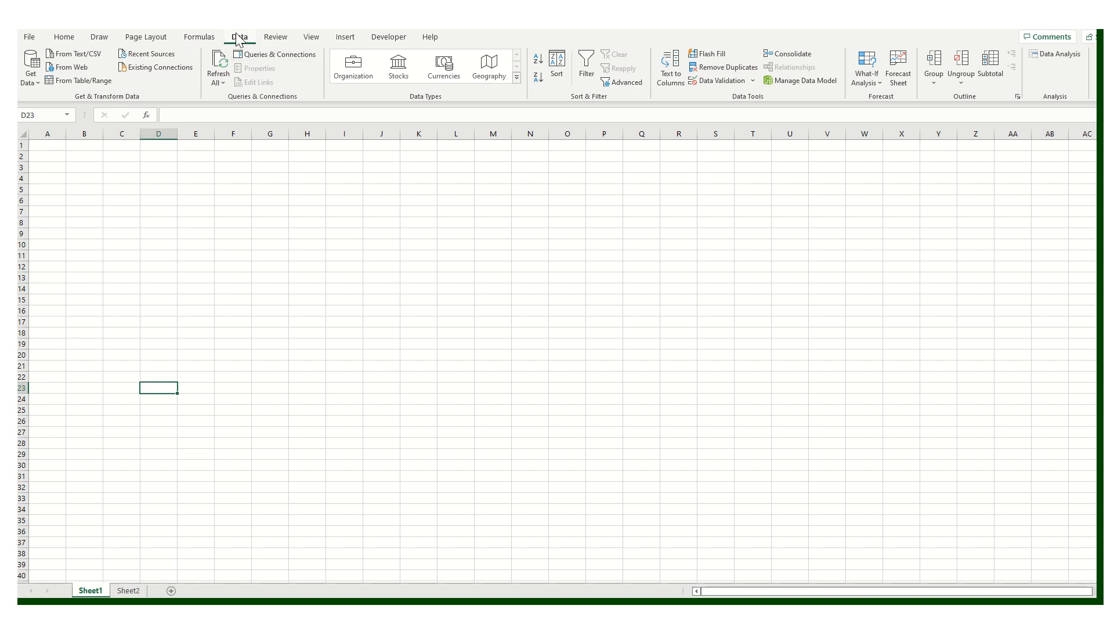
click(33, 80)
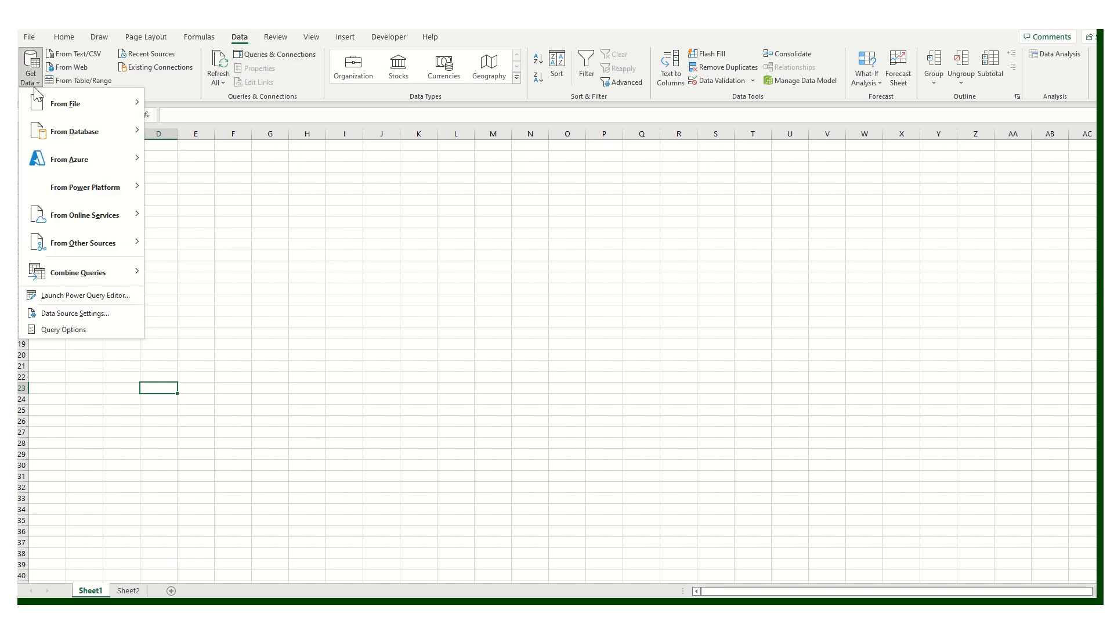
mouse_move(74, 104)
click(192, 191)
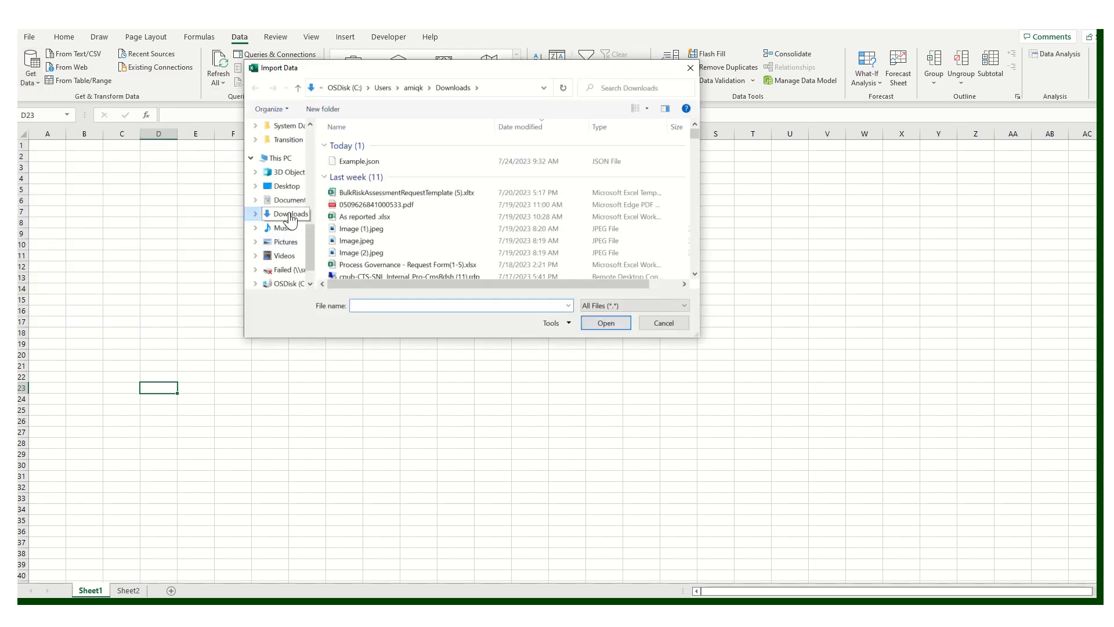
click(290, 215)
click(359, 161)
click(606, 322)
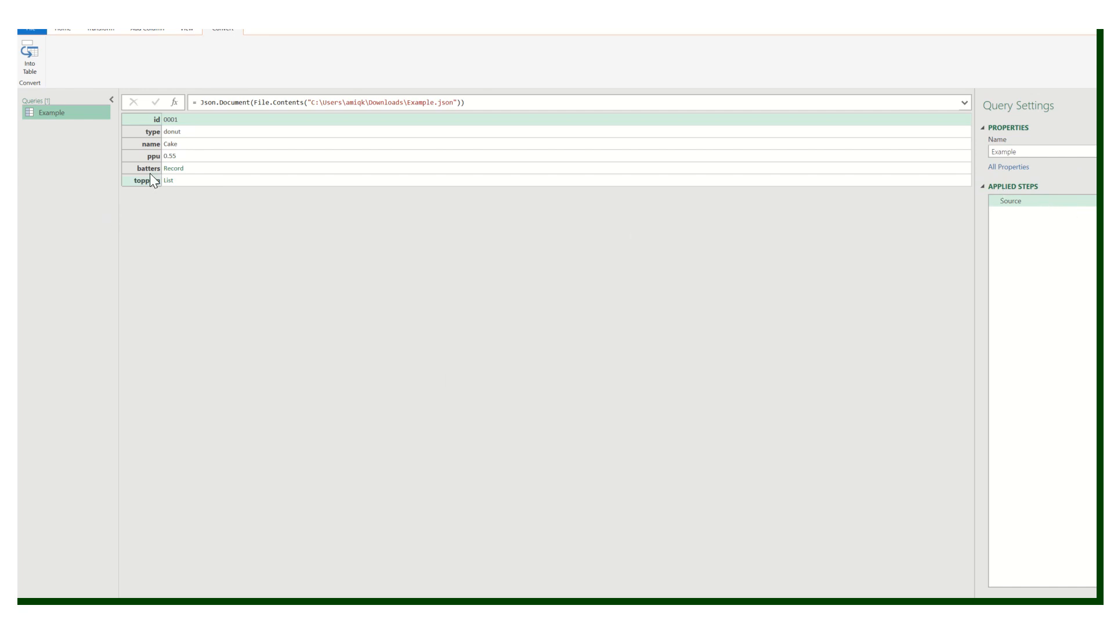
- Convert the imported JSON record into a table and transpose it
click(29, 67)
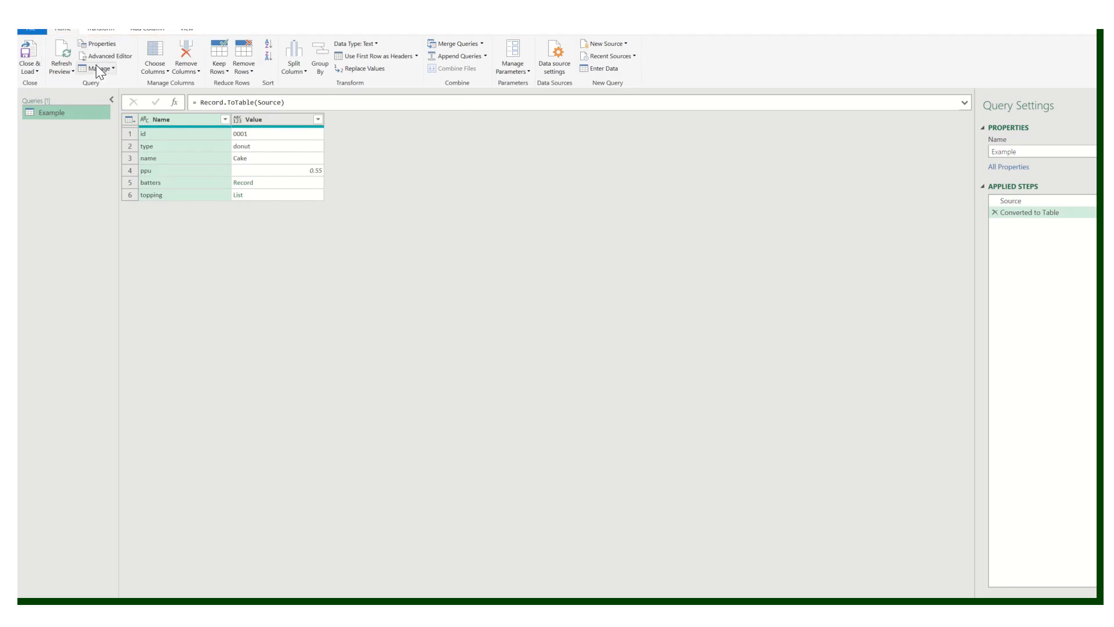
click(101, 29)
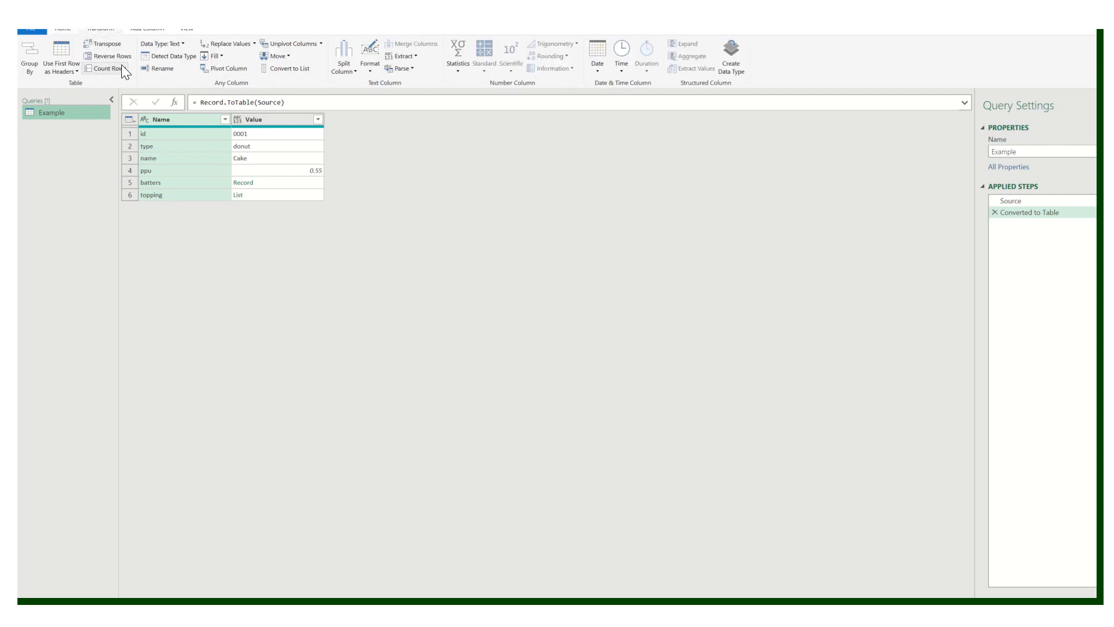
click(105, 45)
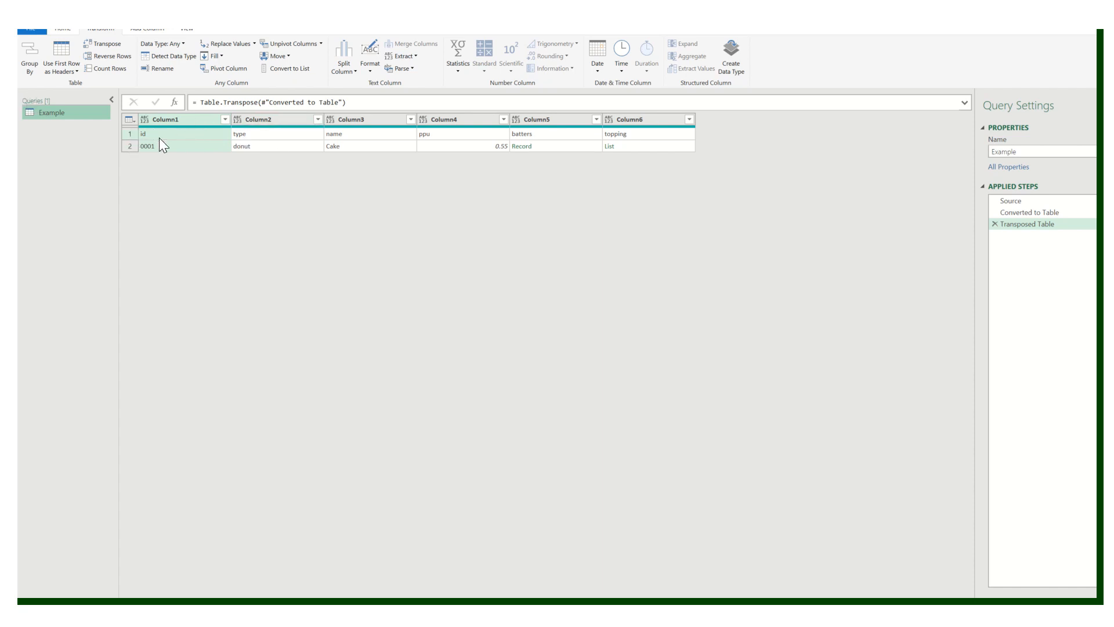
- Promote the first row of the transposed table to column headers
click(67, 69)
click(72, 80)
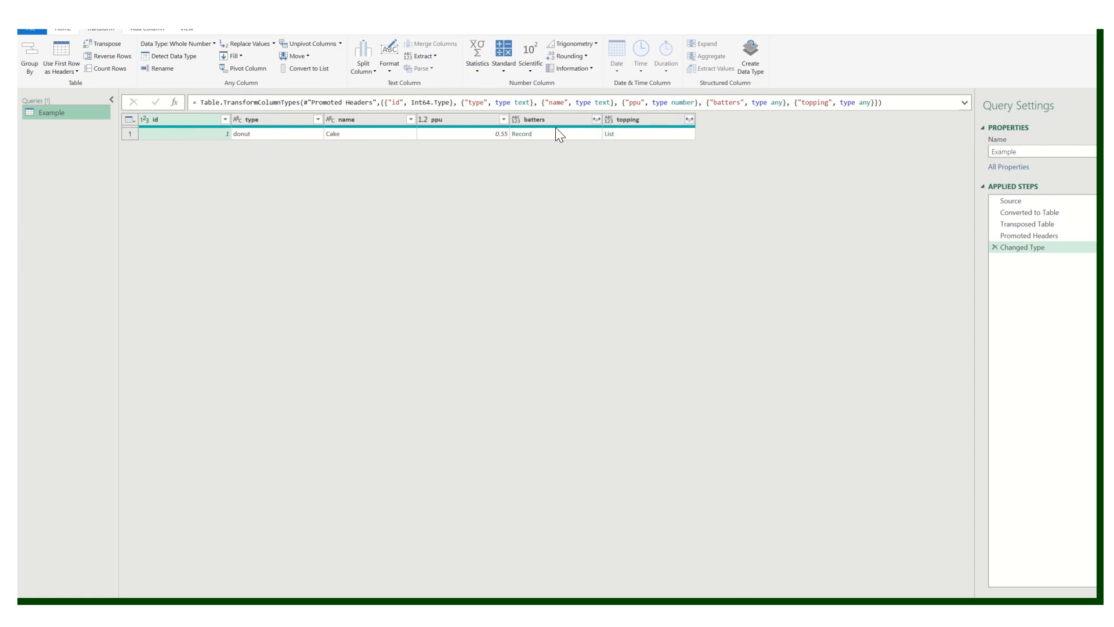
- Expand the batters column to batter without the original column name as prefix, and expand the batter list to new rows
click(597, 120)
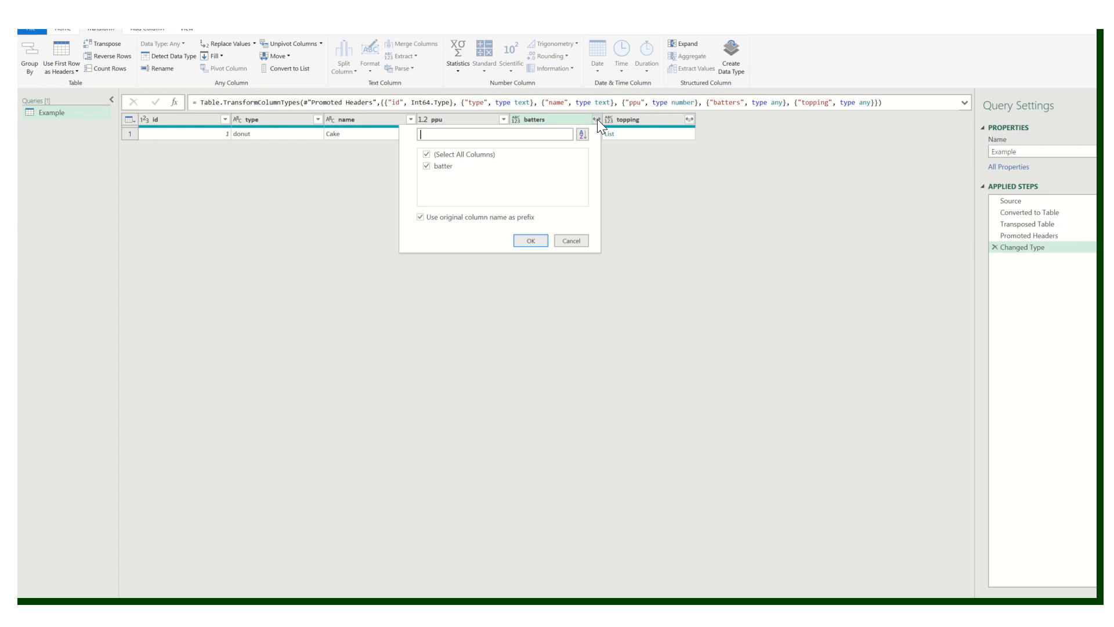
click(421, 218)
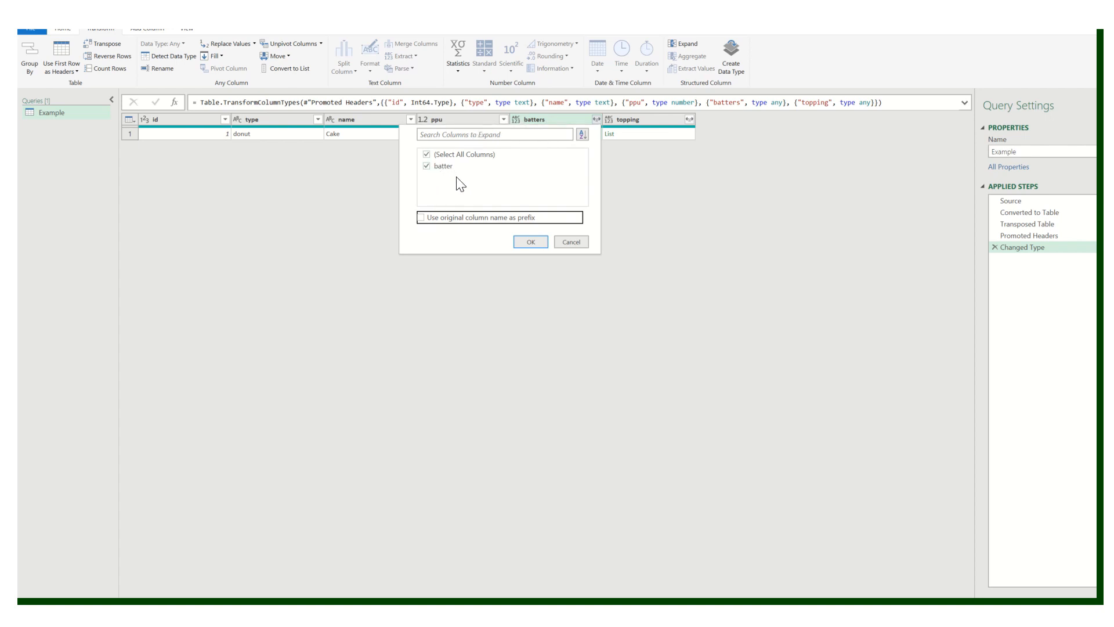
click(527, 240)
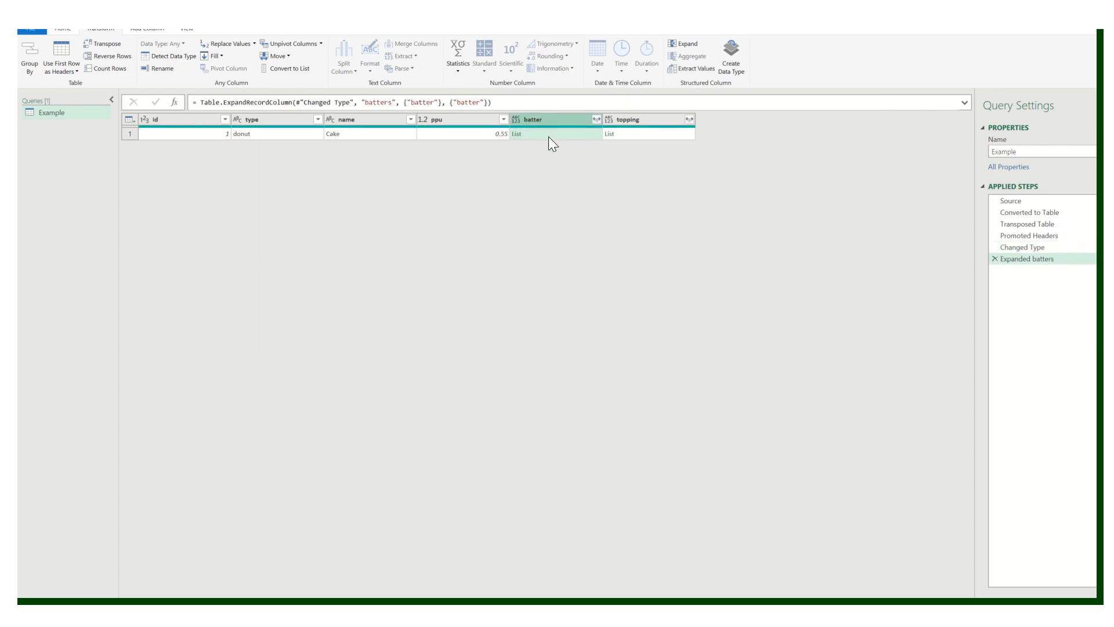
click(596, 119)
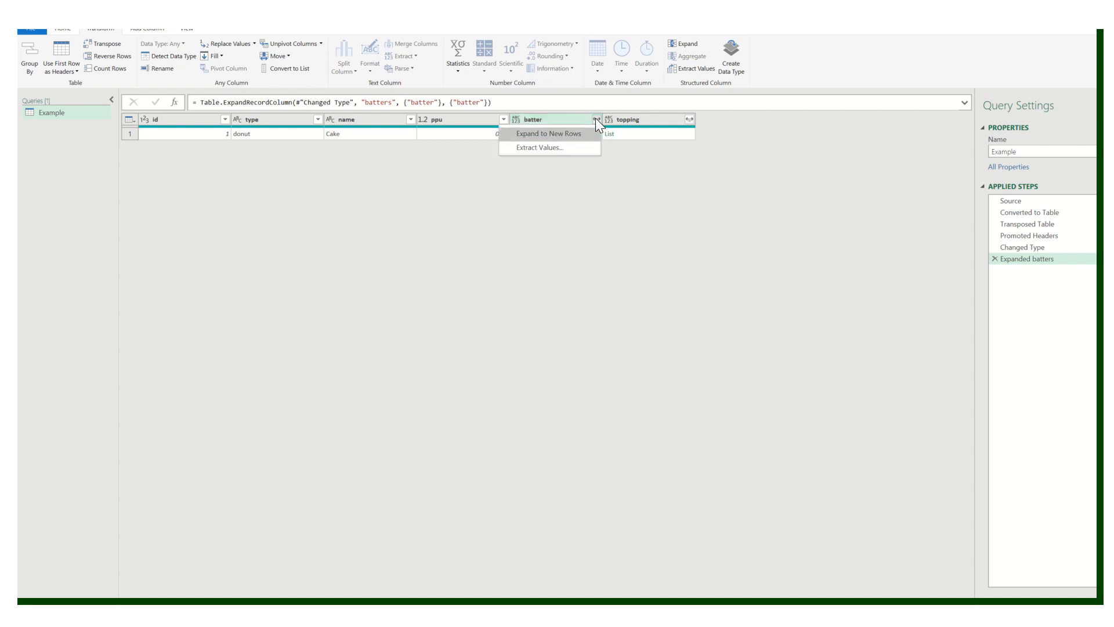
click(544, 132)
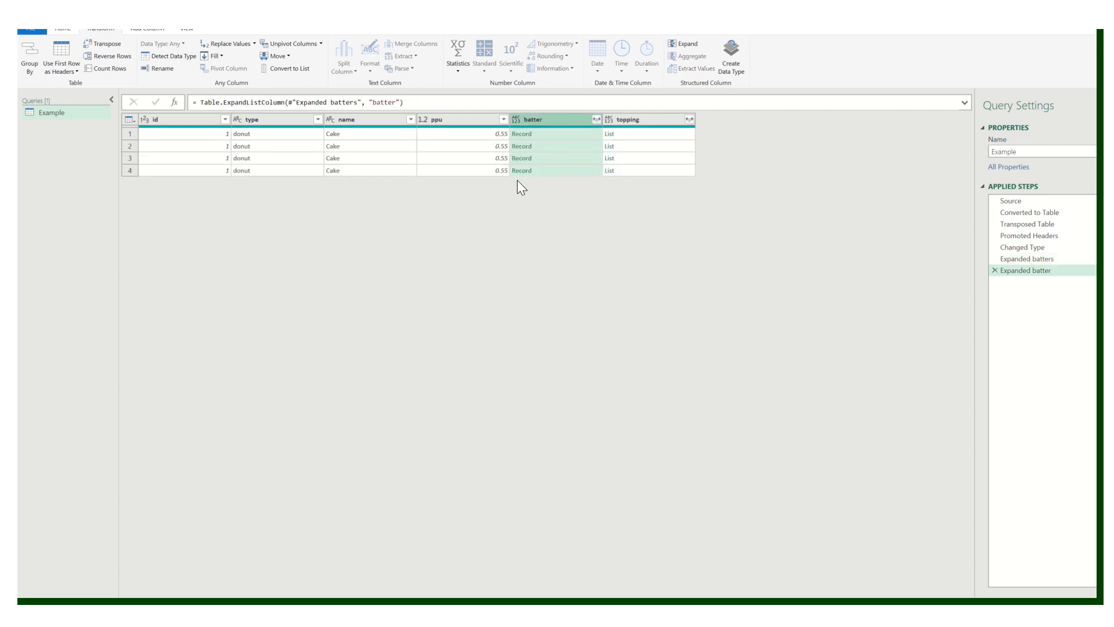
- Try expanding the batter records into id and type columns, and delete that applied step from the query
click(596, 119)
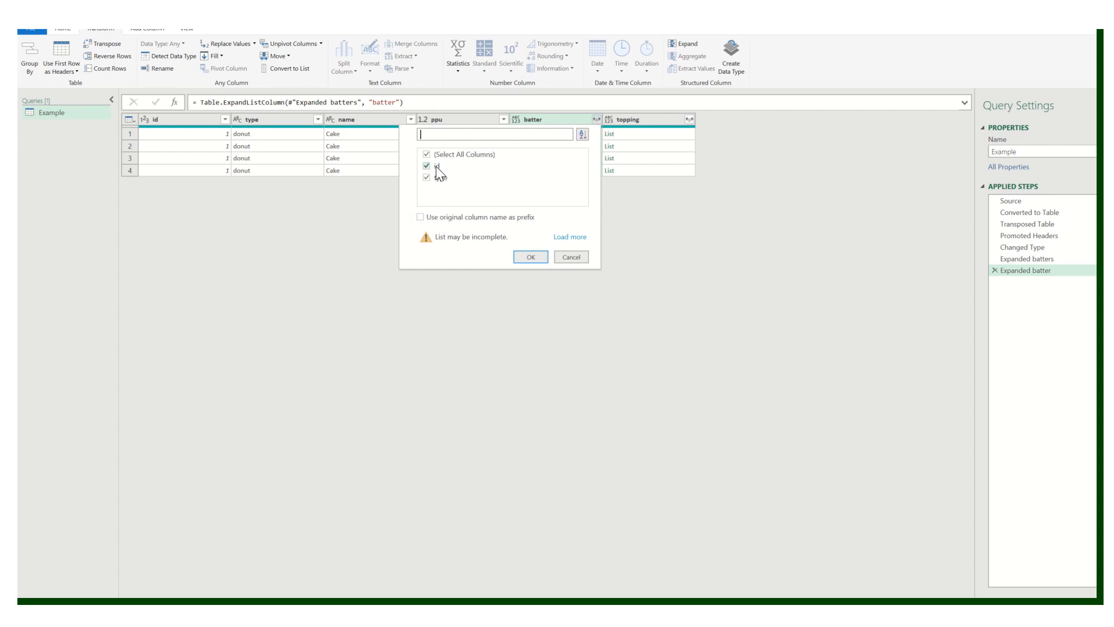
click(525, 256)
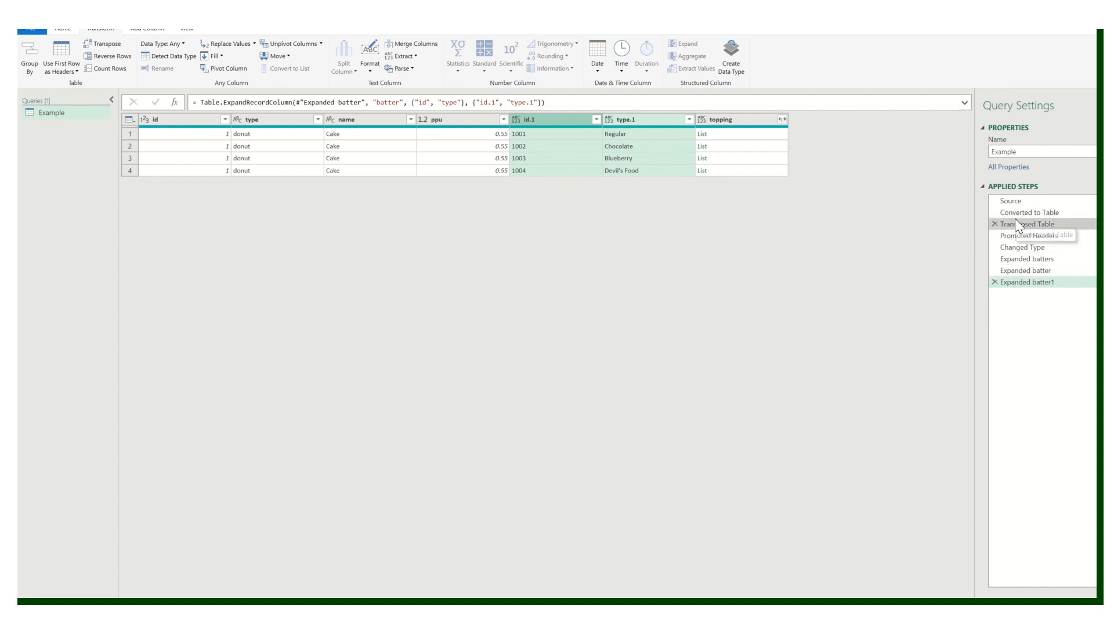
click(994, 282)
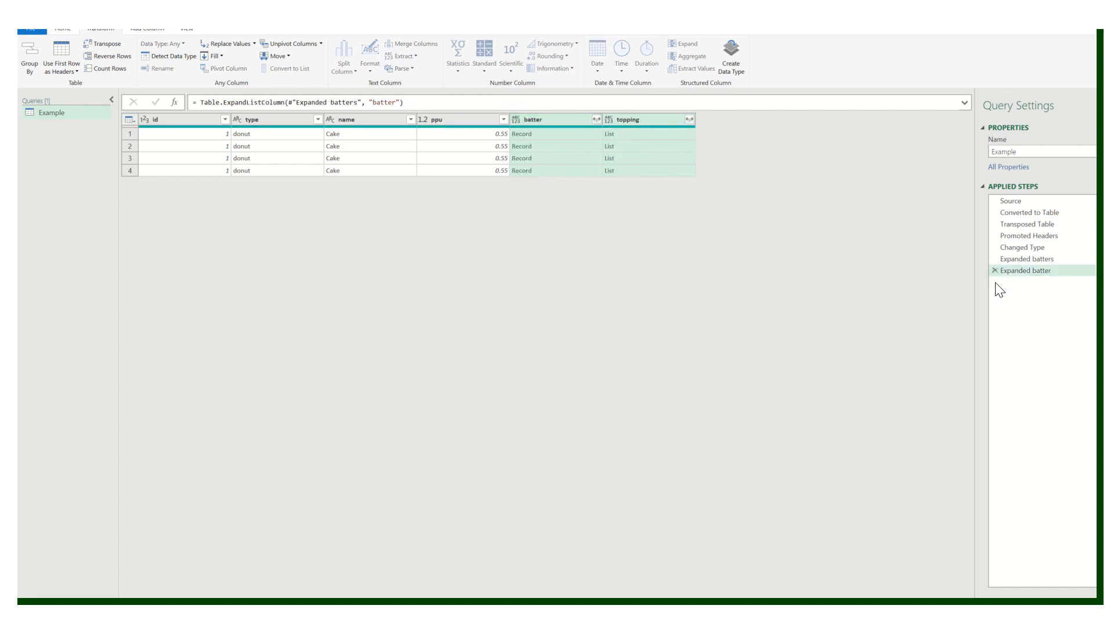
- Expand the batter records into their id and type columns without a name prefix
click(596, 119)
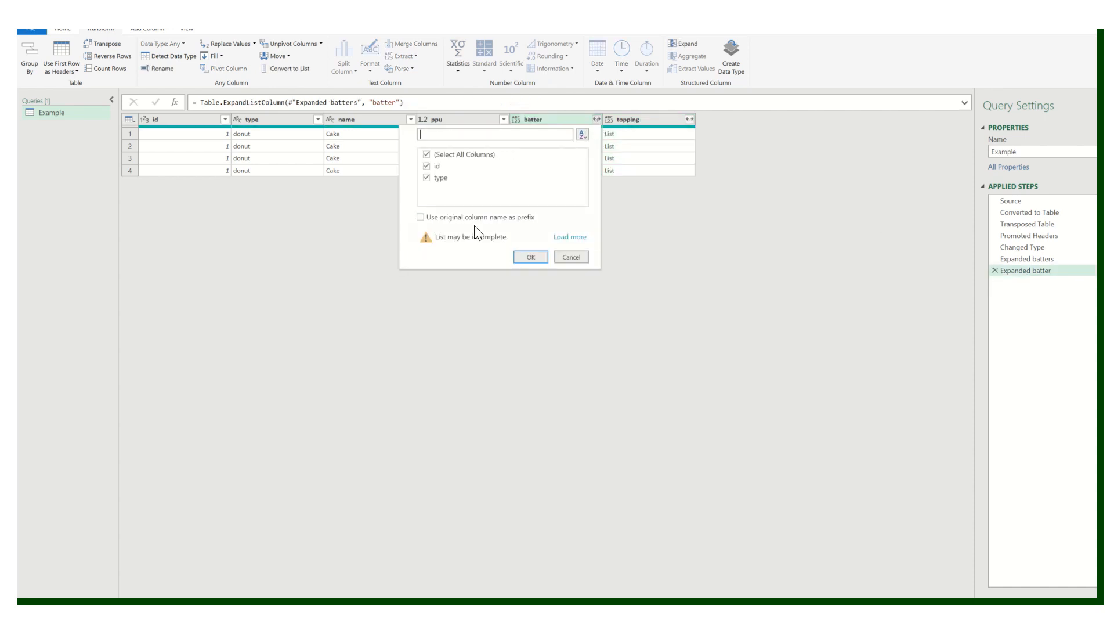
click(529, 257)
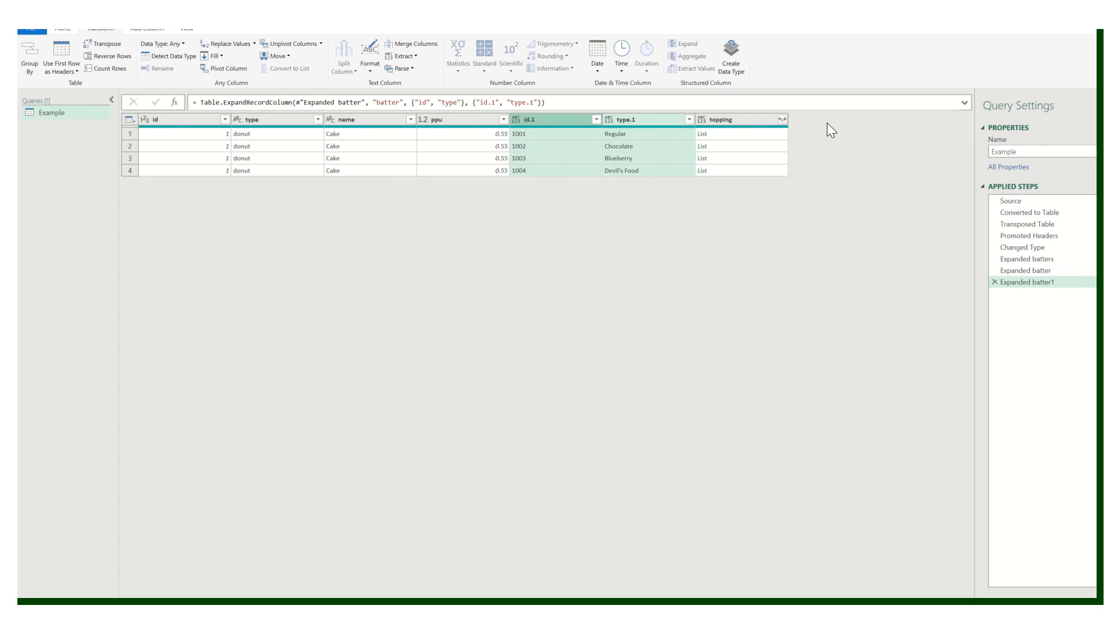
- Expand the topping list to new rows and its records into id and type columns without a name prefix
click(781, 119)
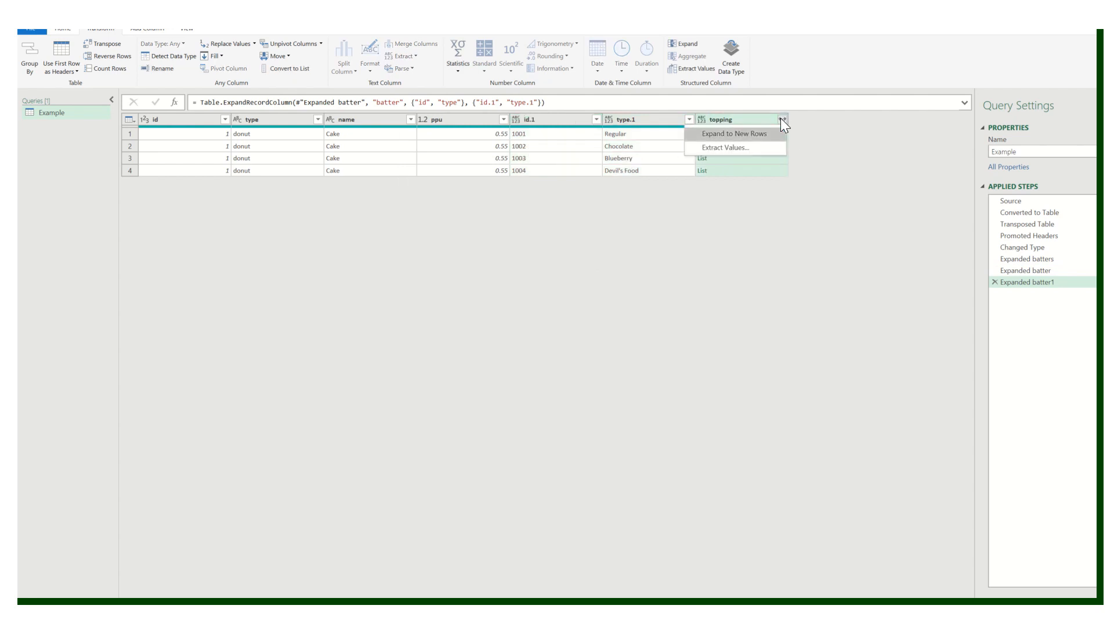
click(736, 134)
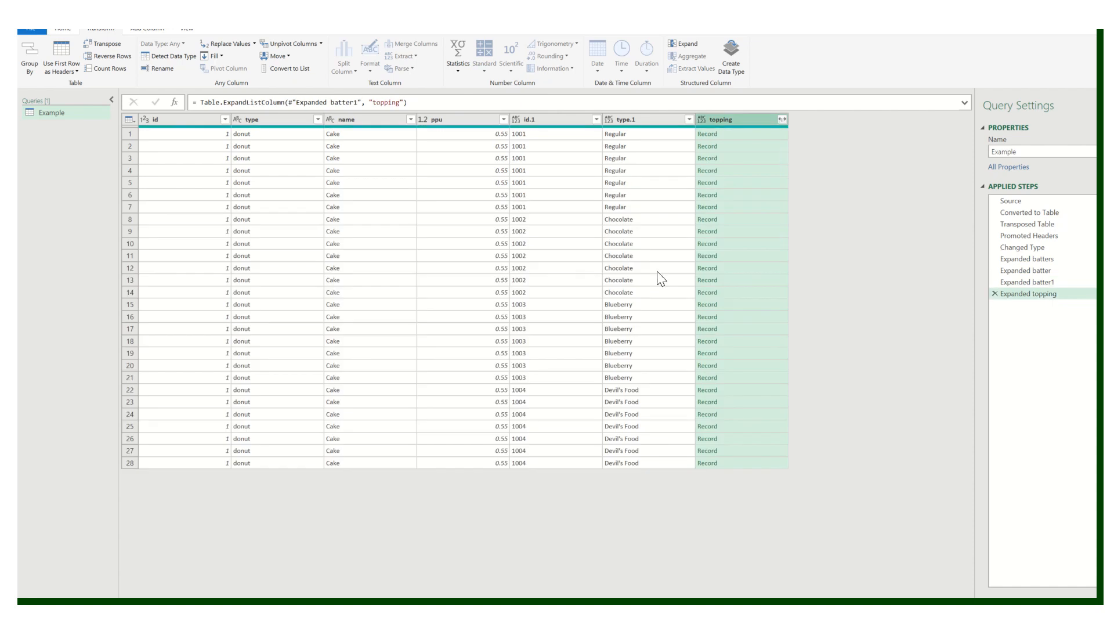
click(782, 119)
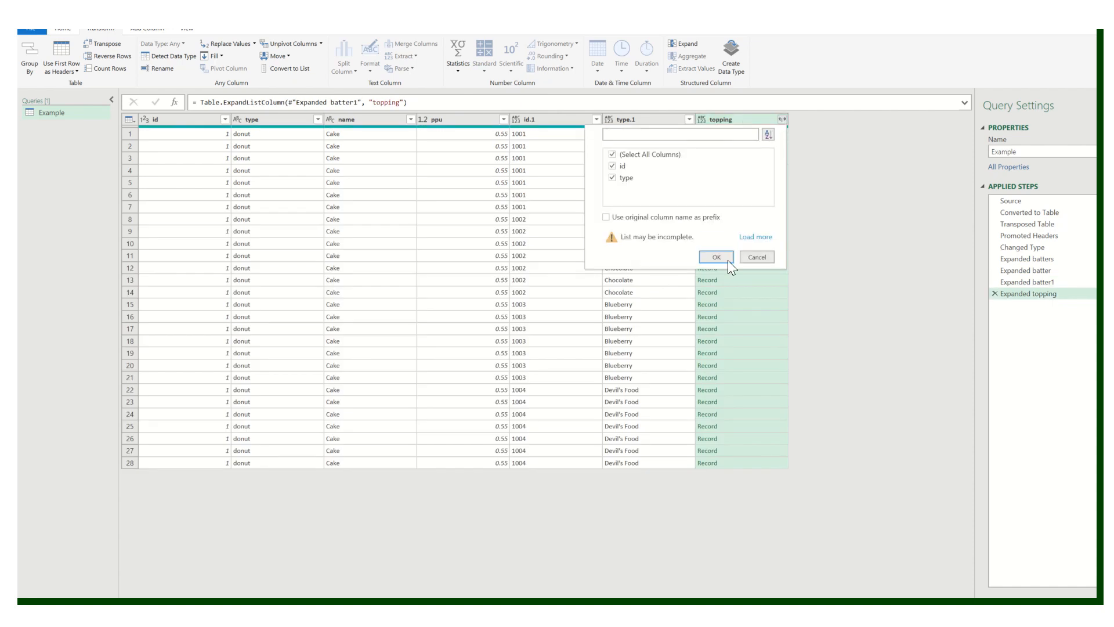
click(715, 255)
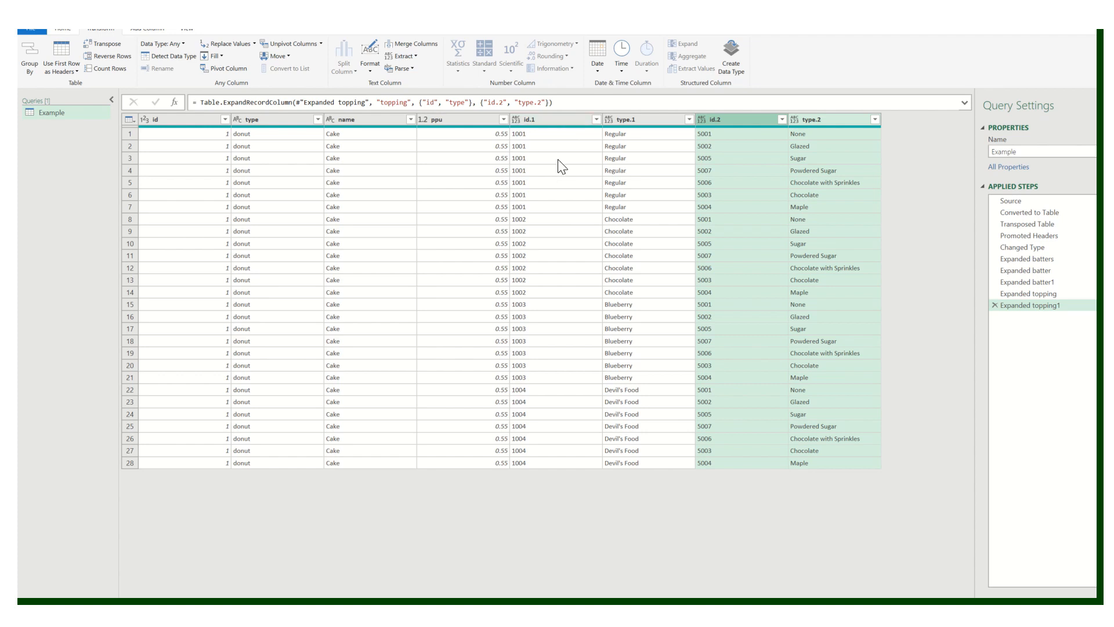
- Close the query editor and load the flattened Example query into the workbook
click(519, 280)
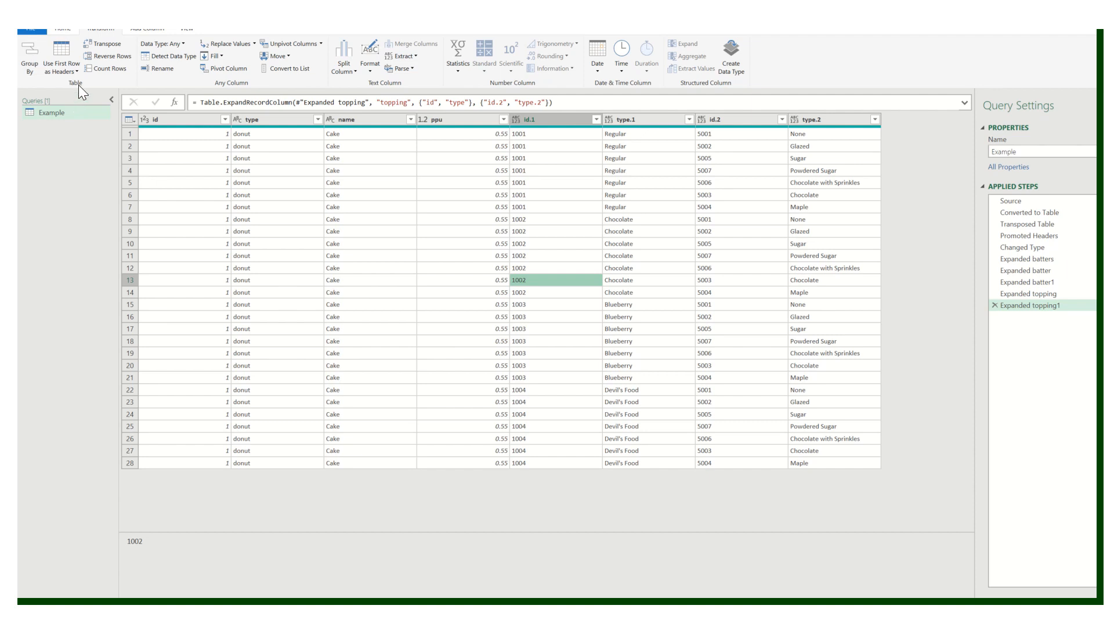
click(62, 29)
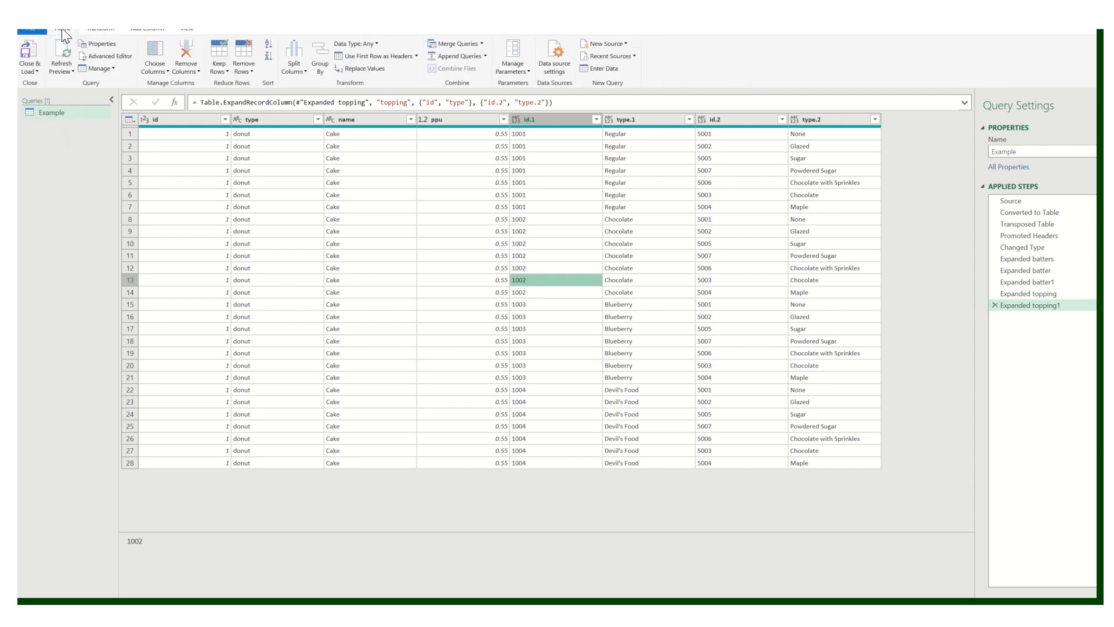
click(38, 70)
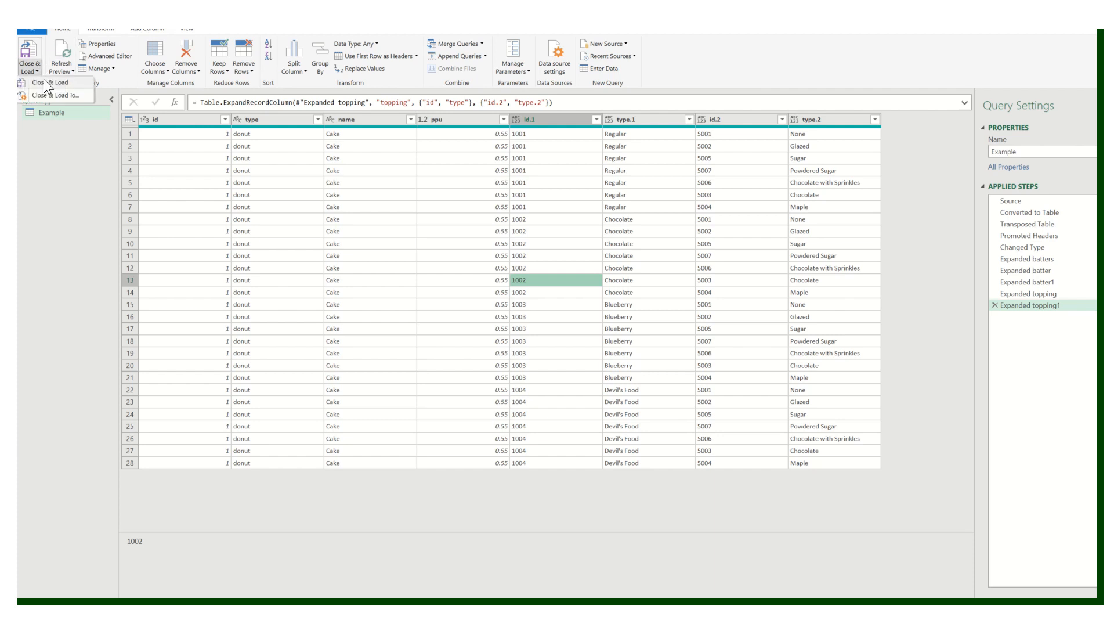
click(44, 79)
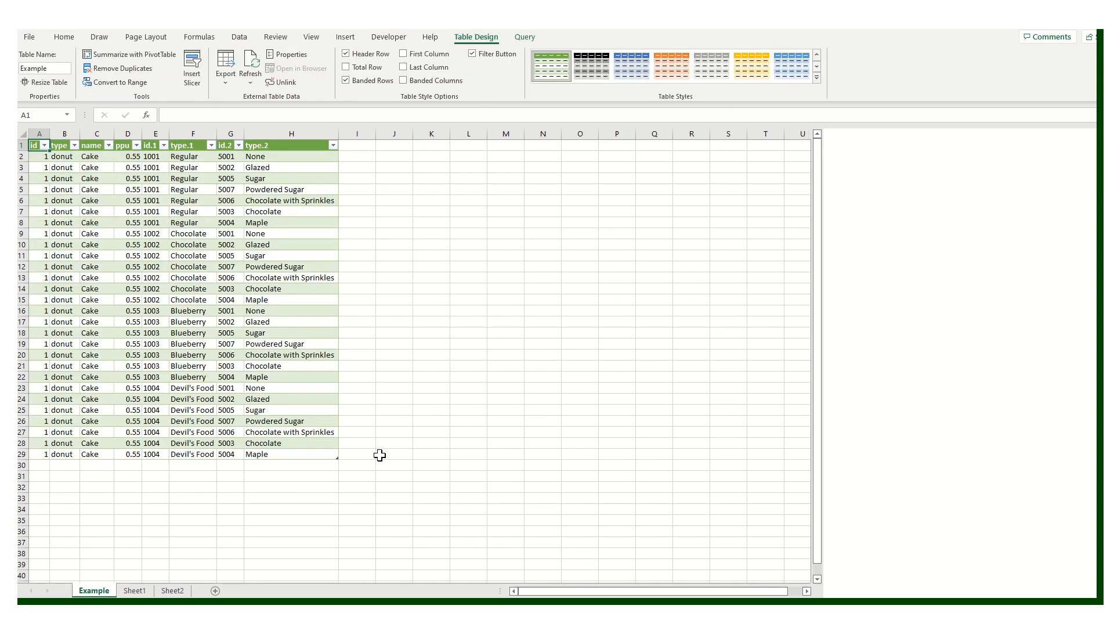
click(379, 454)
click(192, 399)
click(171, 189)
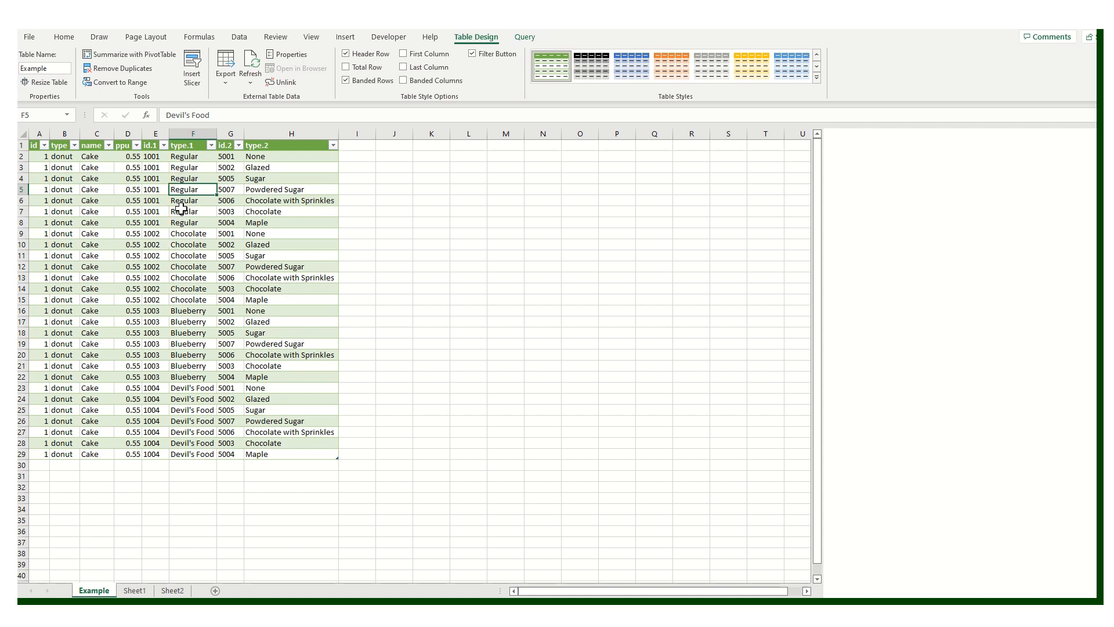
click(186, 210)
right_click(186, 206)
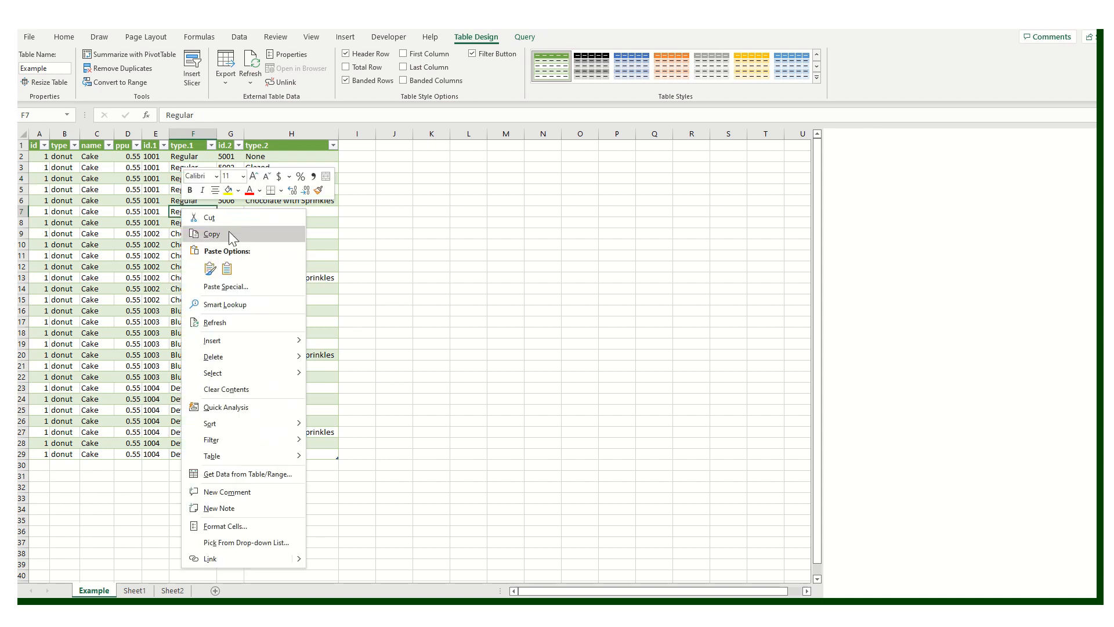
key(Escape)
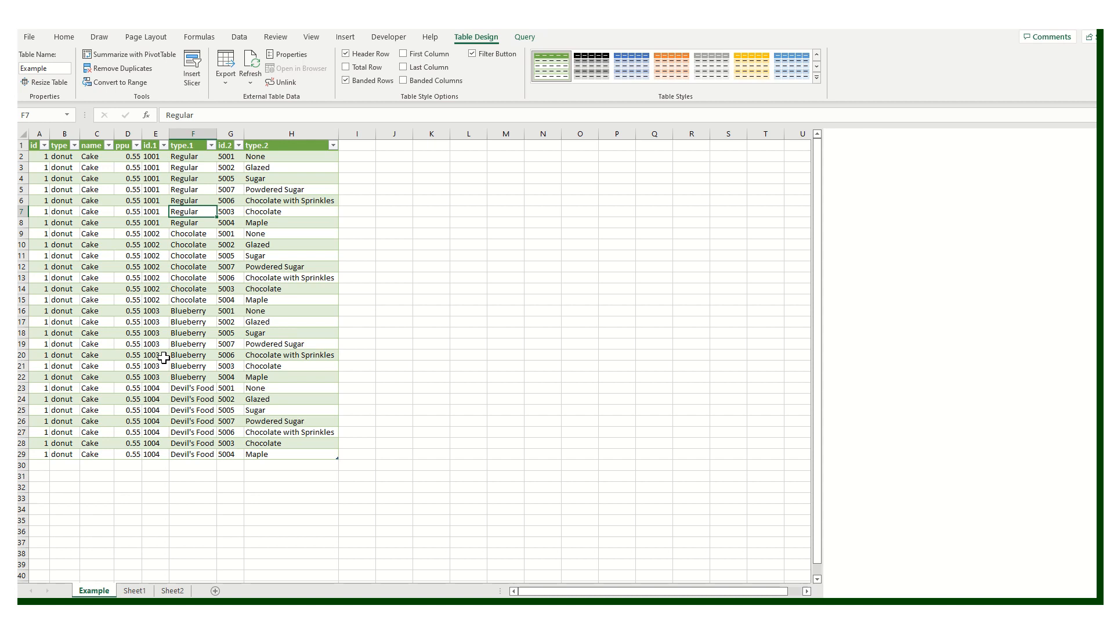
click(401, 324)
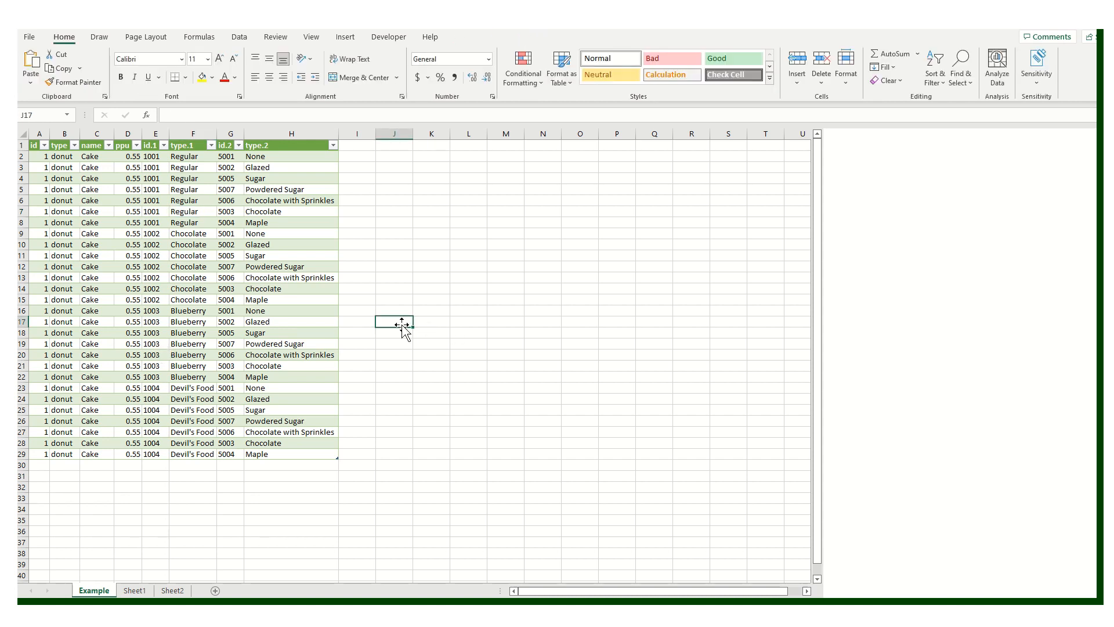